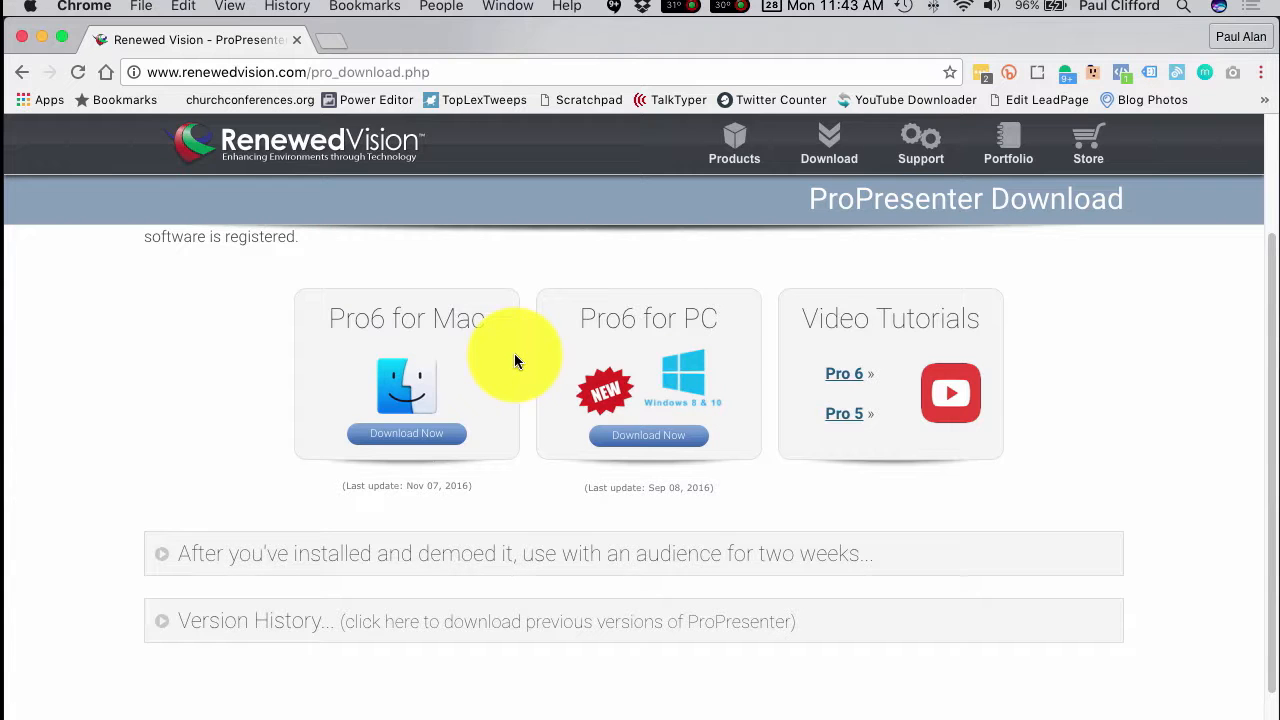
Switch to TextEdit and complete the line so it reads "type a line of text."
{"action": "key", "text": "super+Tab"}
{"action": "key", "text": "super+Tab"}
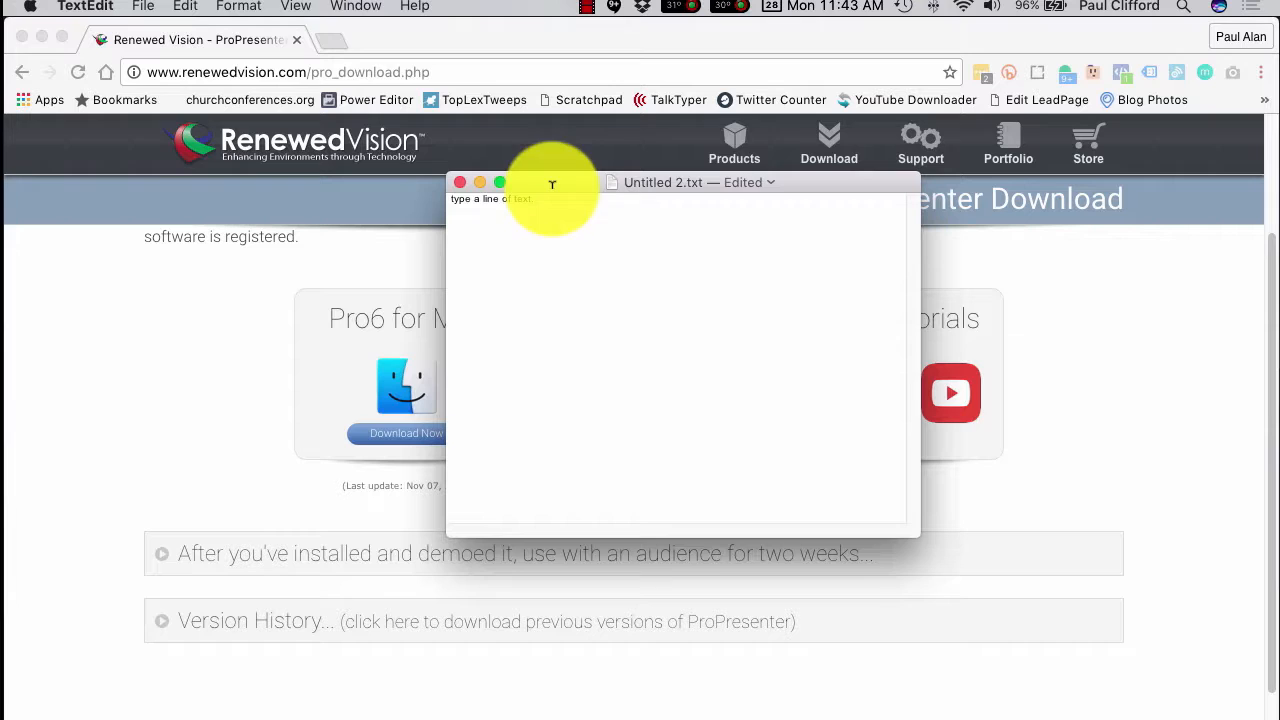
{"action": "left_click_drag", "start_coordinate": [551, 198], "coordinate": [474, 198]}
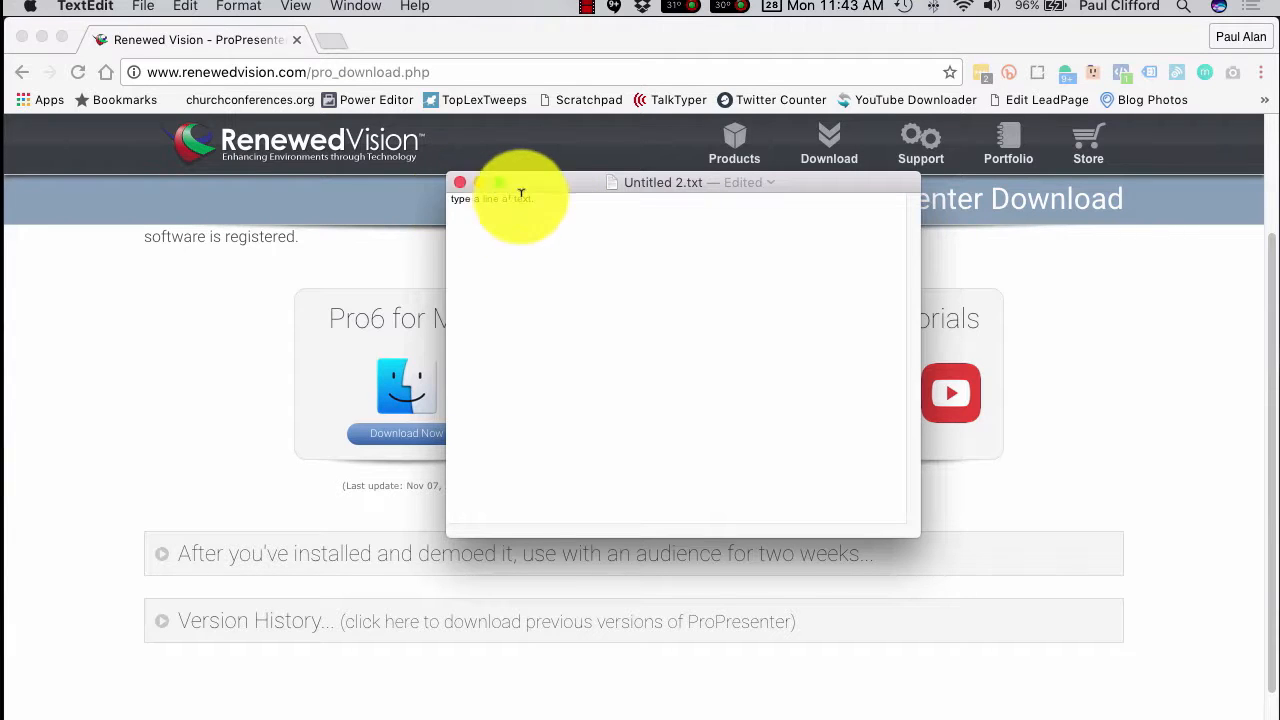
{"action": "left_click", "coordinate": [560, 210]}
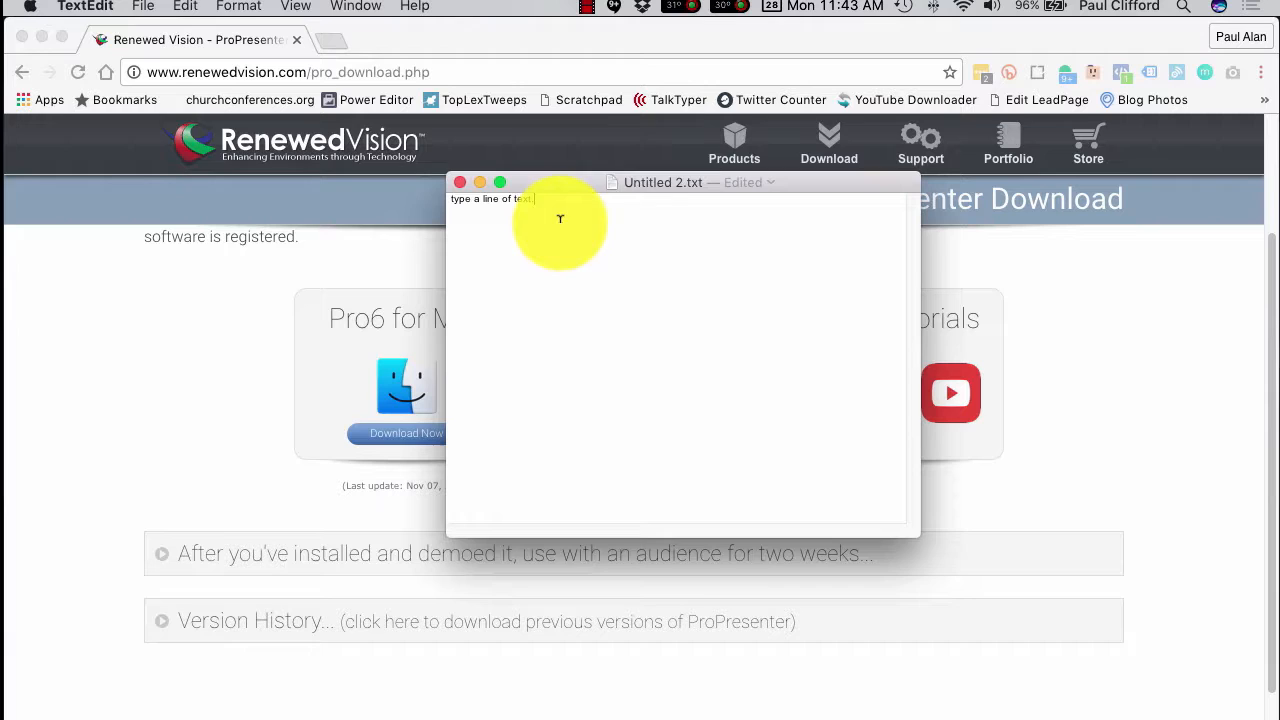
{"action": "type", "text": "xt."}
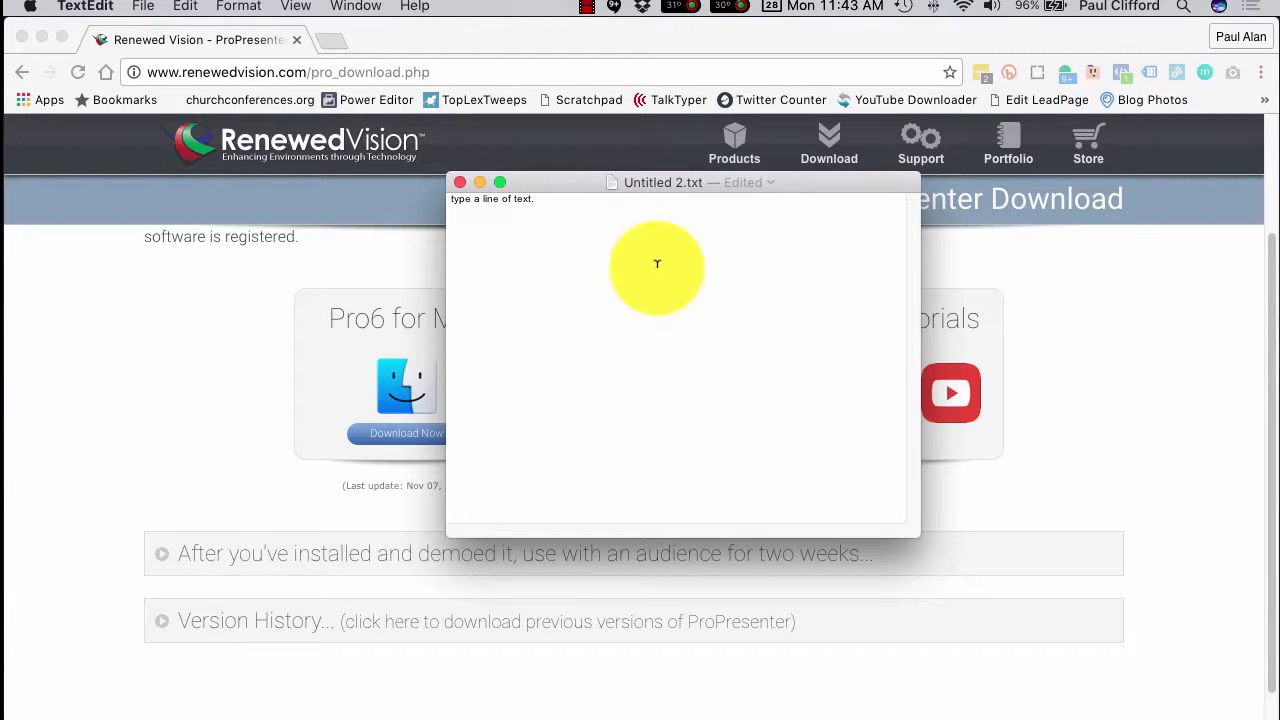
{"action": "left_click_drag", "start_coordinate": [600, 198], "coordinate": [500, 198]}
{"action": "left_click", "coordinate": [584, 198]}
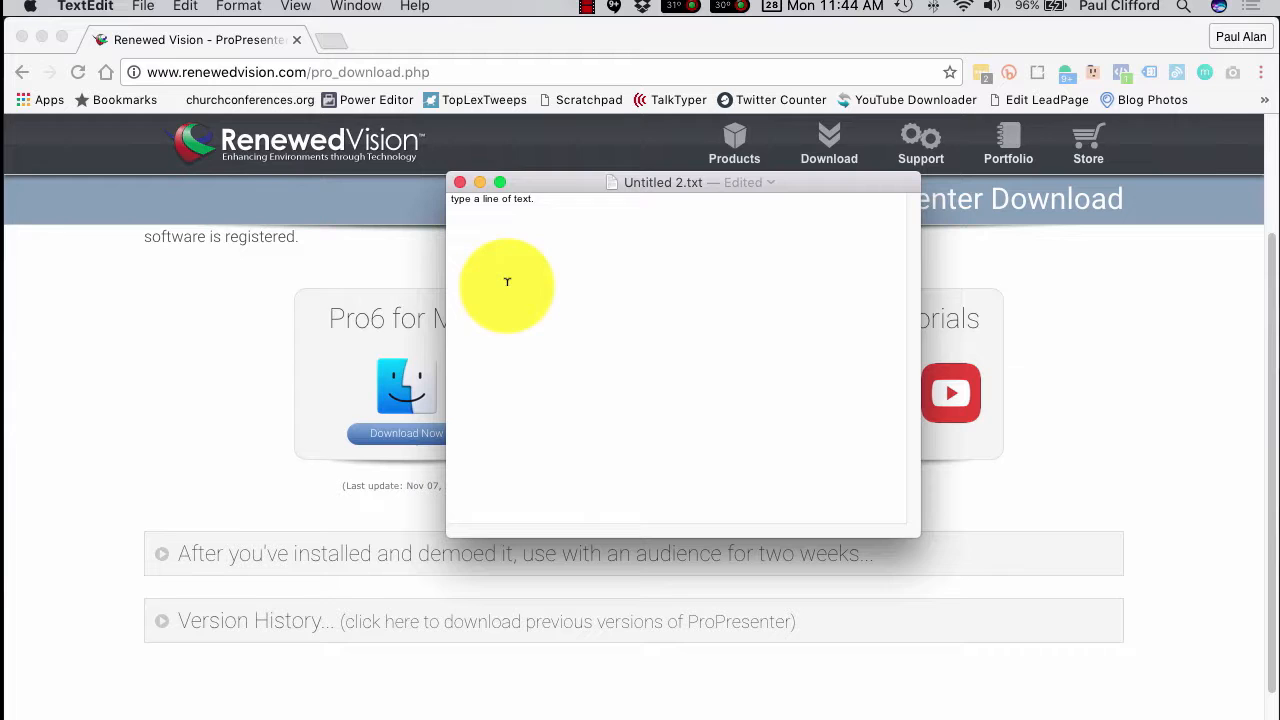
Bring the ProPresenter download page back in front of the TextEdit note
{"action": "left_click", "coordinate": [345, 348]}
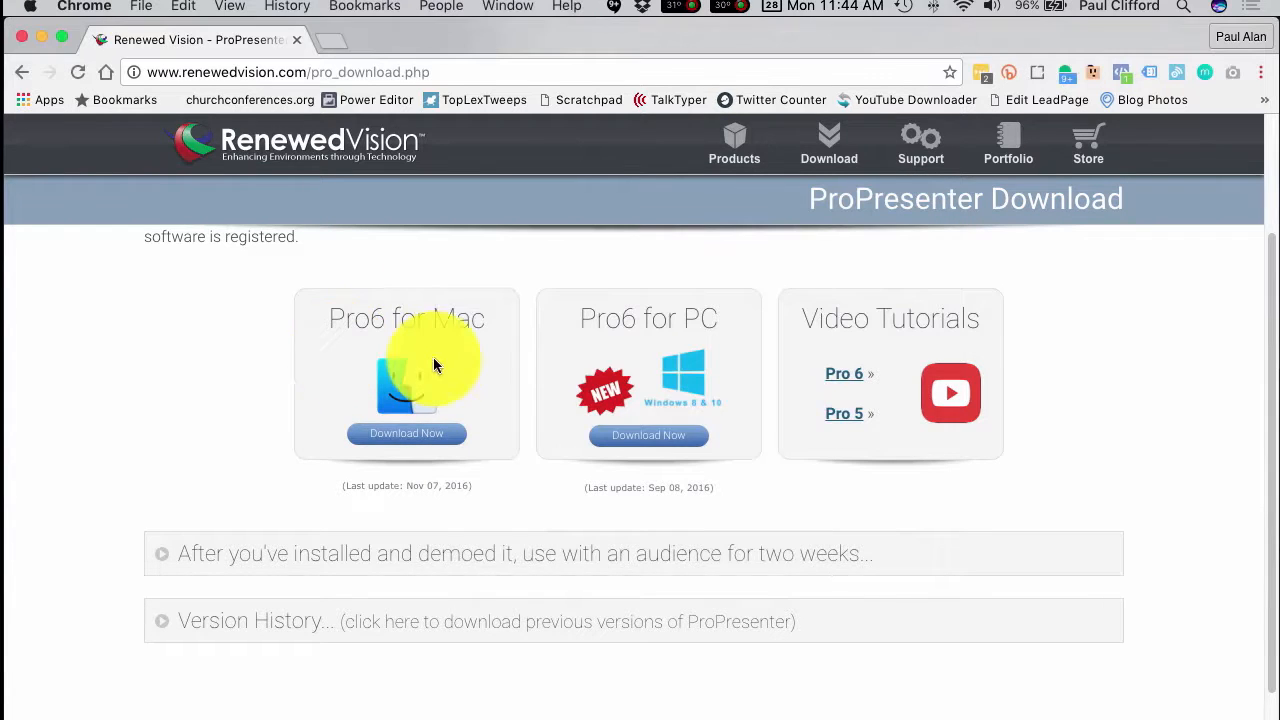